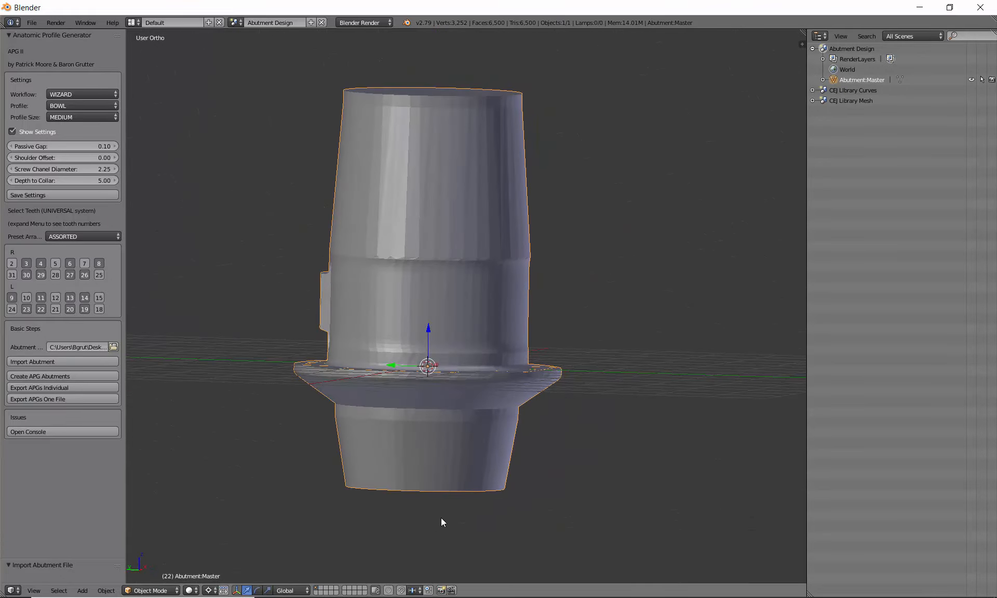
# Step: Scroll down with Abutment:Master loaded and APG set to Wizard, Bowl, Medium, Assorted
pyautogui.scroll(-4, 441, 519)
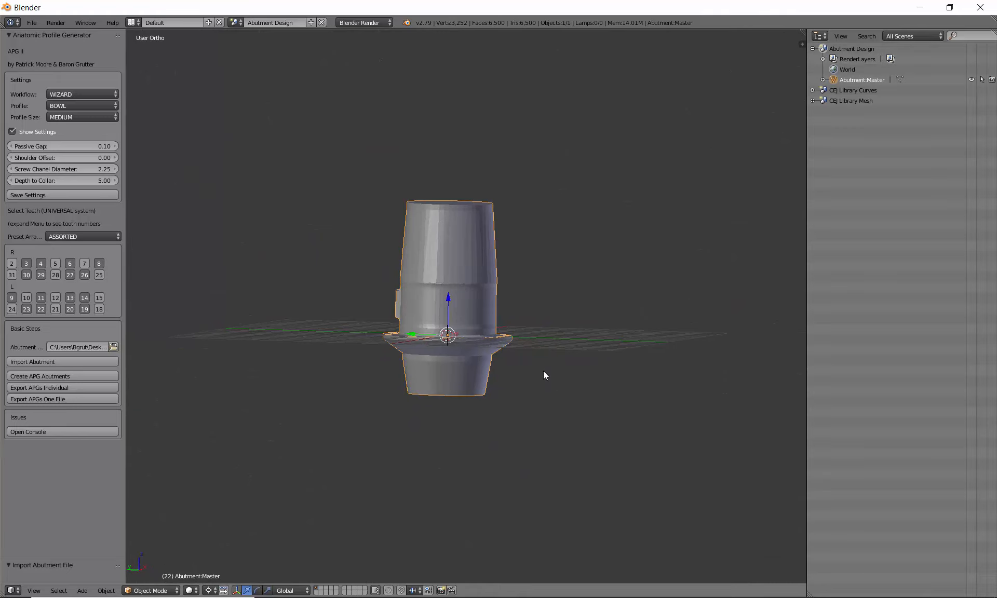
# Step: Inspect the master abutment from top, side and tilted angles, then generate the APG abutment set
pyautogui.moveTo(525, 391); pyautogui.dragTo(530, 380, button='middle')
pyautogui.moveTo(561, 322); pyautogui.dragTo(422, 360, button='middle')
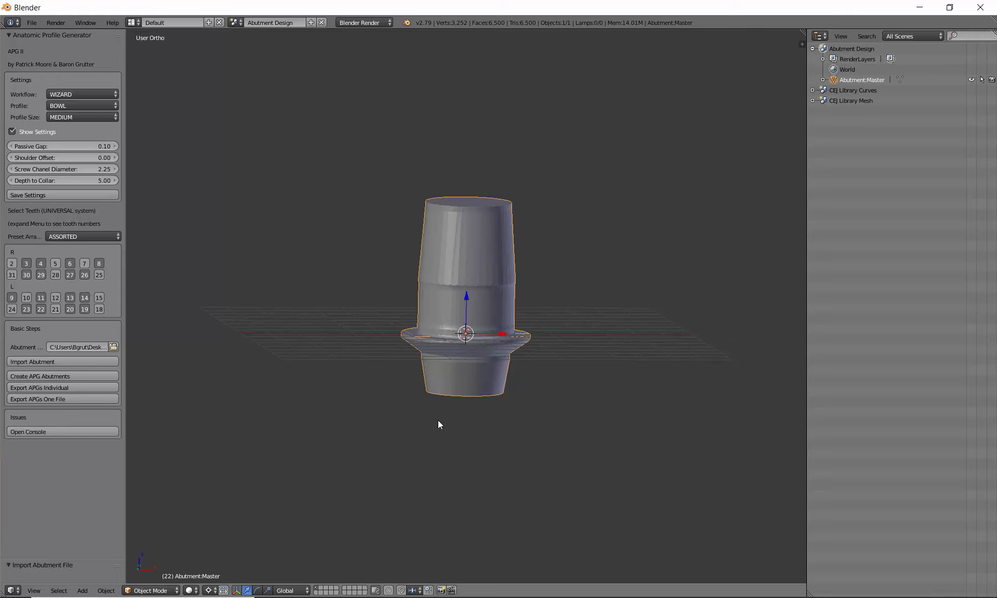
pyautogui.moveTo(439, 422); pyautogui.dragTo(423, 337, button='middle')
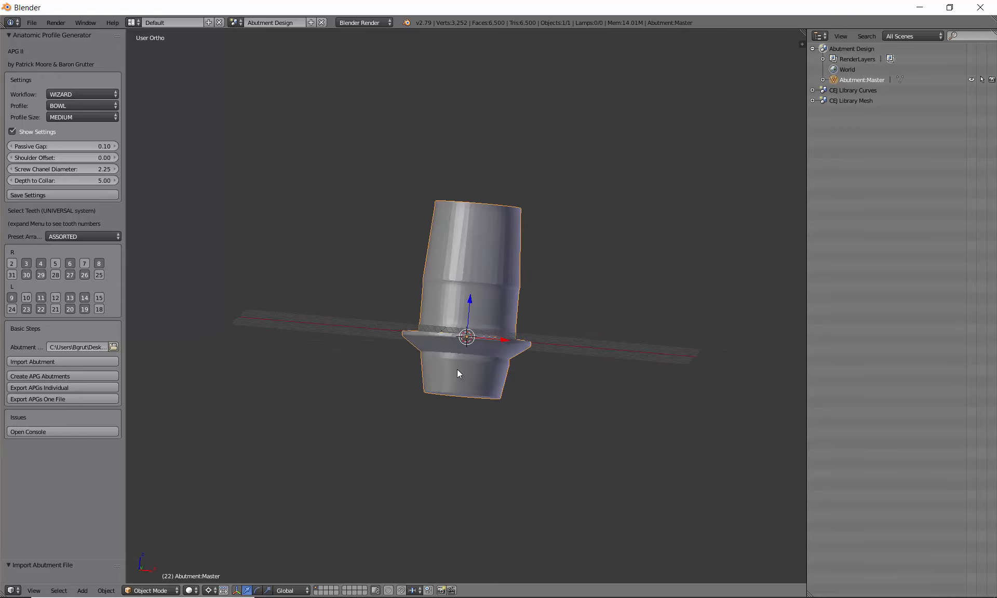
pyautogui.moveTo(364, 232); pyautogui.dragTo(406, 377, button='middle')
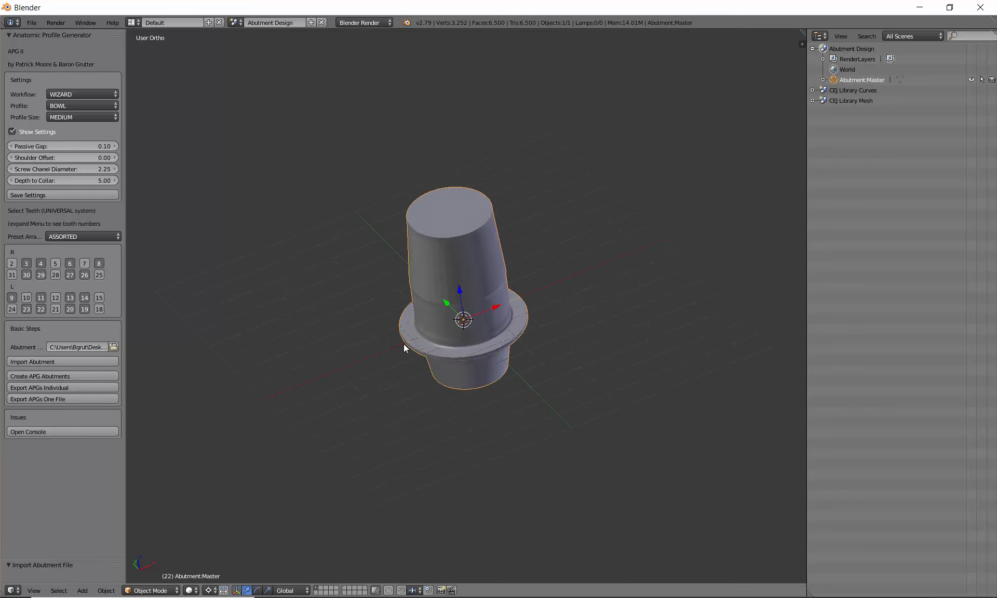
pyautogui.moveTo(409, 260); pyautogui.dragTo(509, 439, button='middle')
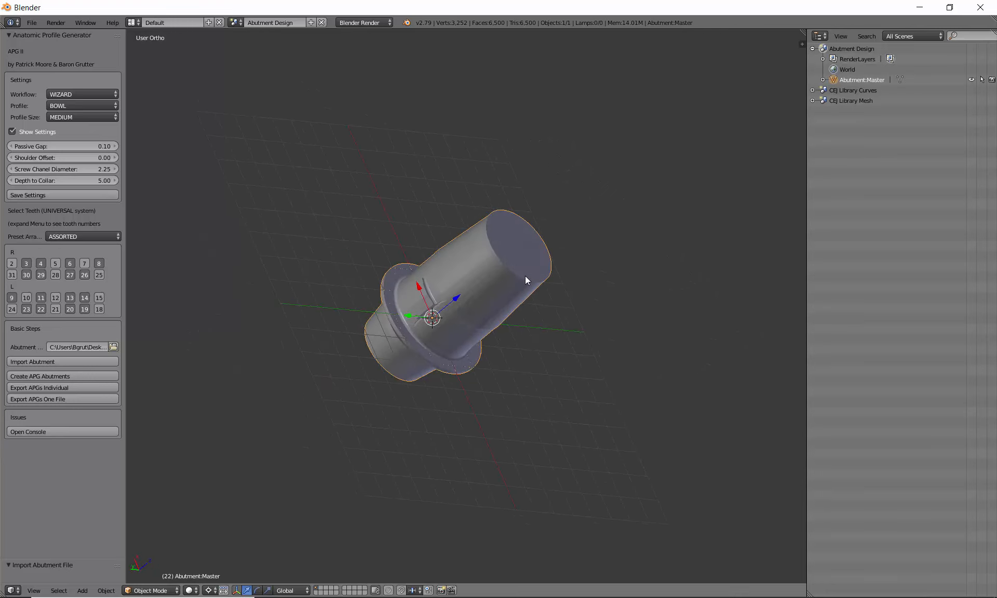
pyautogui.moveTo(525, 278); pyautogui.dragTo(437, 252, button='middle')
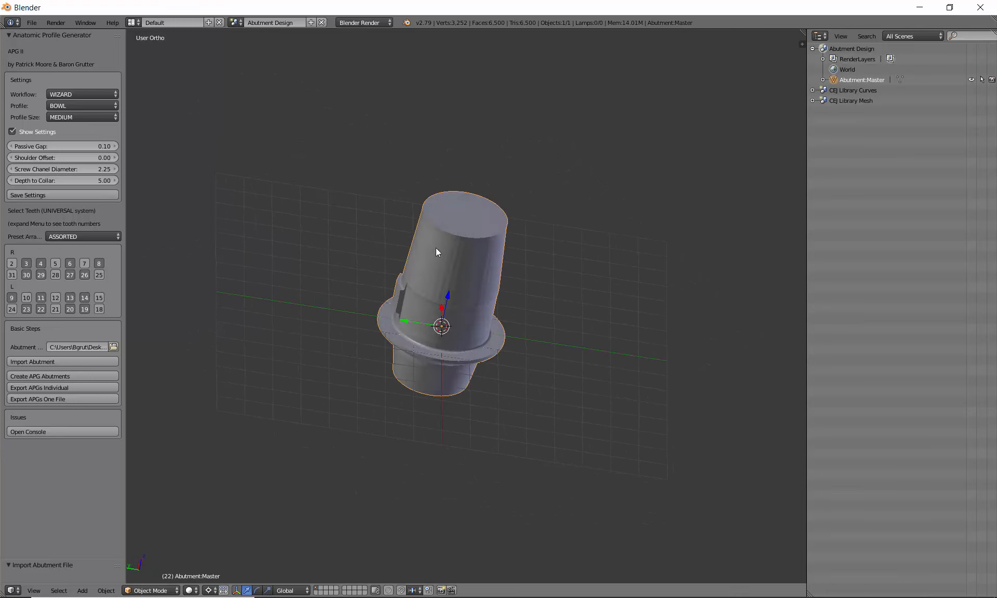
pyautogui.click(47, 377)
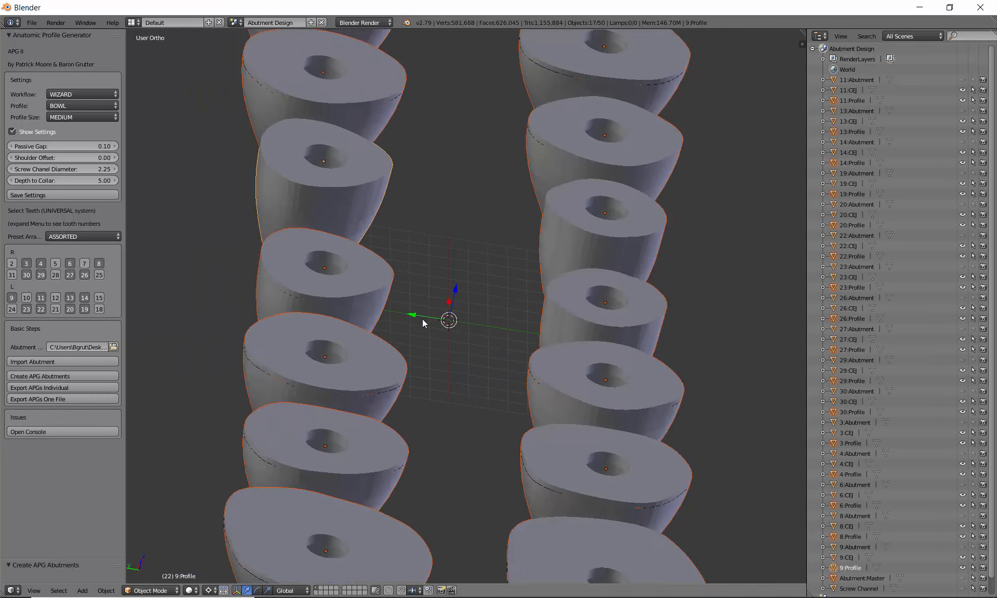
# Step: Zoom, pan and tilt the view to see both rows of generated profiles from above
pyautogui.scroll(-3, 423, 319)
pyautogui.keyDown('shift'); pyautogui.moveTo(632, 367); pyautogui.dragTo(403, 385, button='middle'); pyautogui.keyUp('shift')
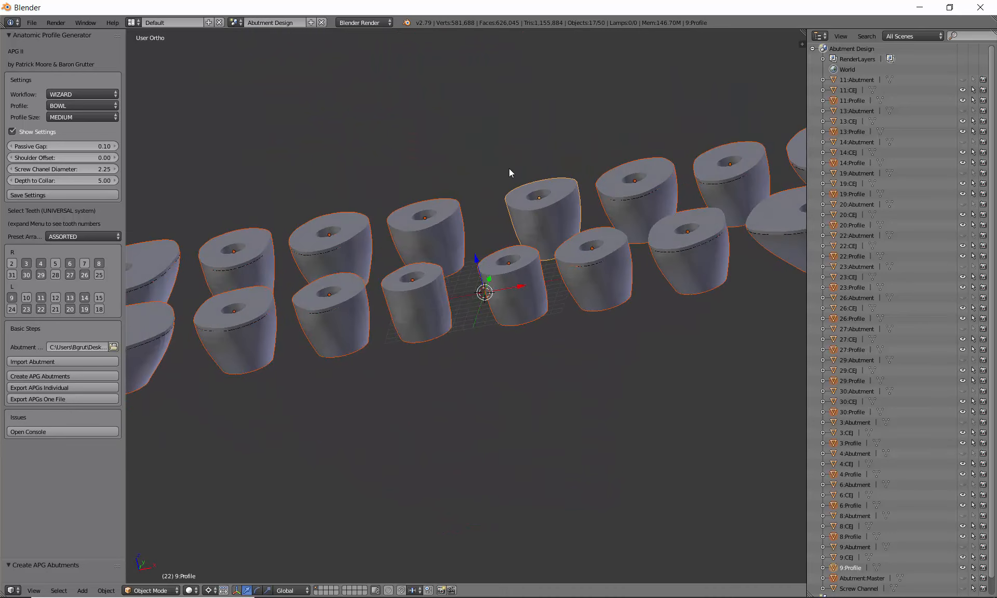
pyautogui.scroll(2, 589, 208)
pyautogui.moveTo(589, 208); pyautogui.dragTo(521, 216, button='middle')
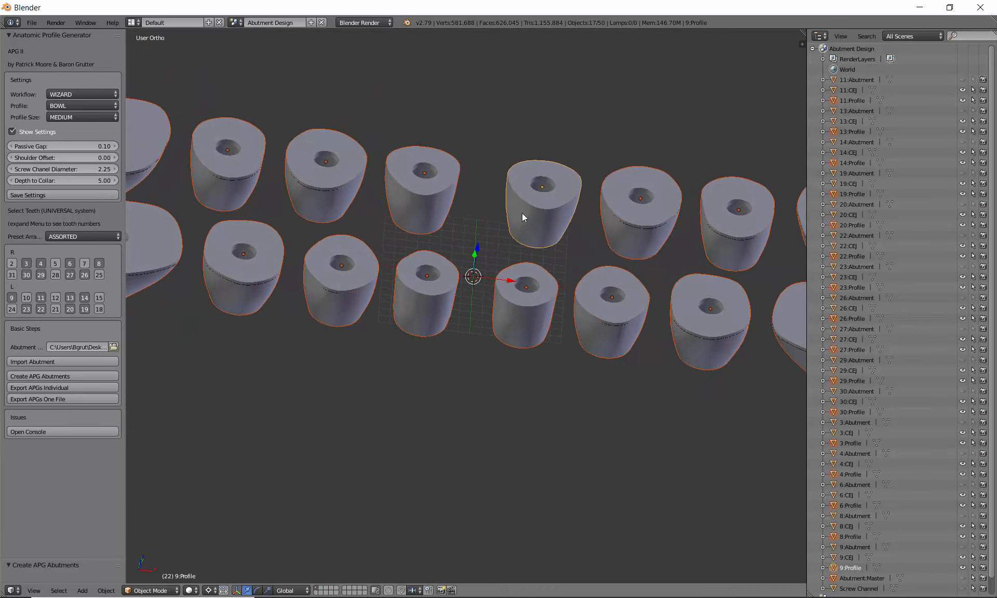
pyautogui.moveTo(469, 163); pyautogui.dragTo(464, 183, button='middle')
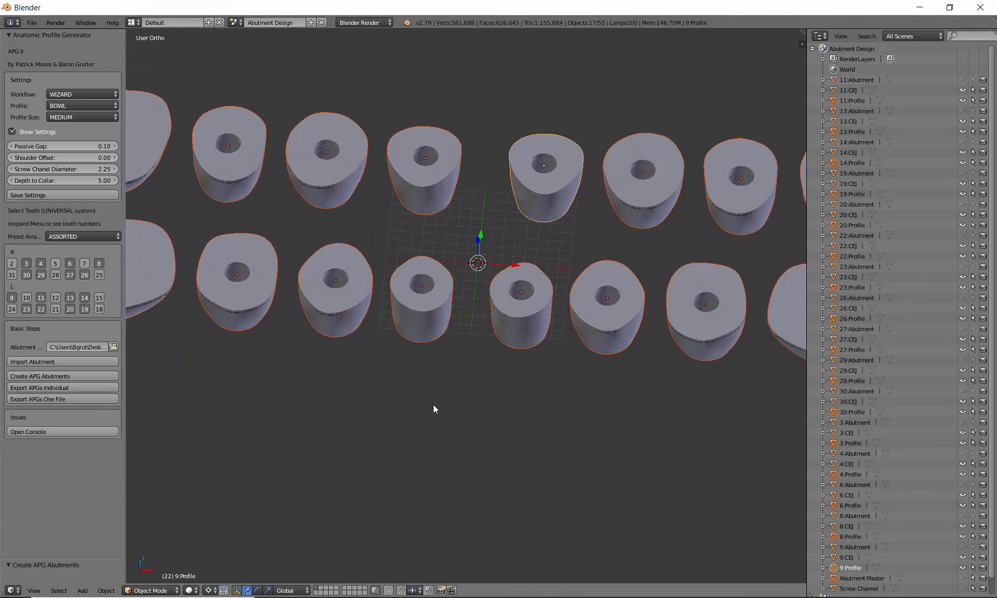
# Step: Place the 3D cursor on one of the generated abutments
pyautogui.click(401, 397)
pyautogui.click(569, 315)
pyautogui.click(596, 204)
pyautogui.click(438, 179)
pyautogui.click(319, 176)
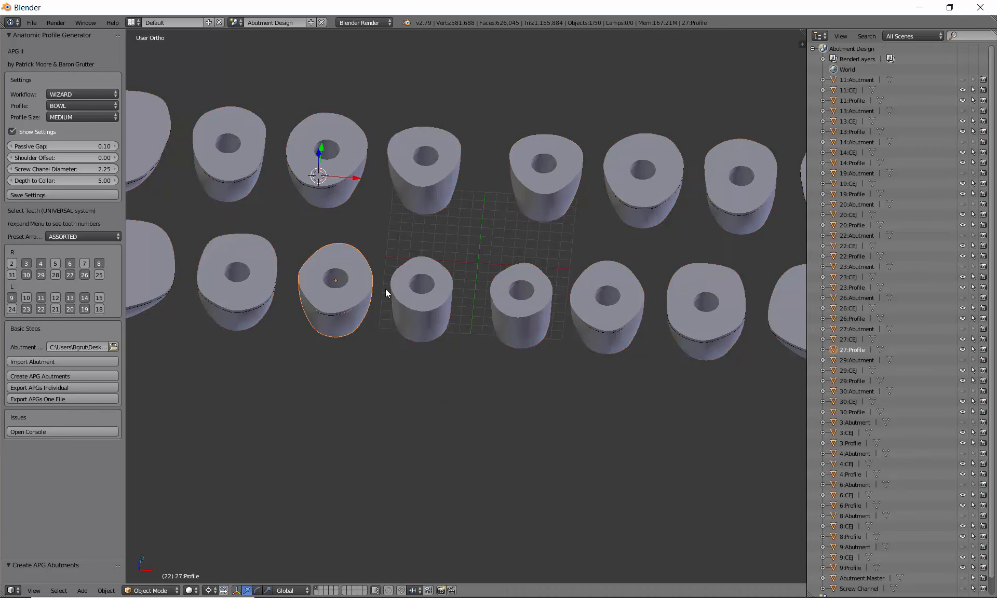
pyautogui.moveTo(398, 301); pyautogui.dragTo(412, 385, button='right')
pyautogui.press('Escape')
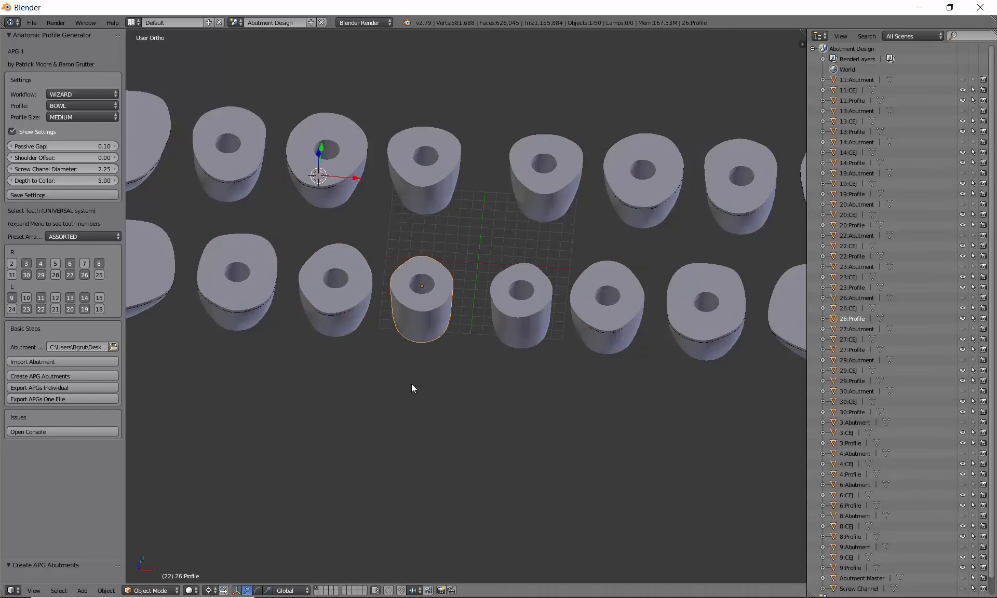
pyautogui.press('g')
pyautogui.press('Escape')
pyautogui.moveTo(425, 387); pyautogui.dragTo(445, 363, button='middle')
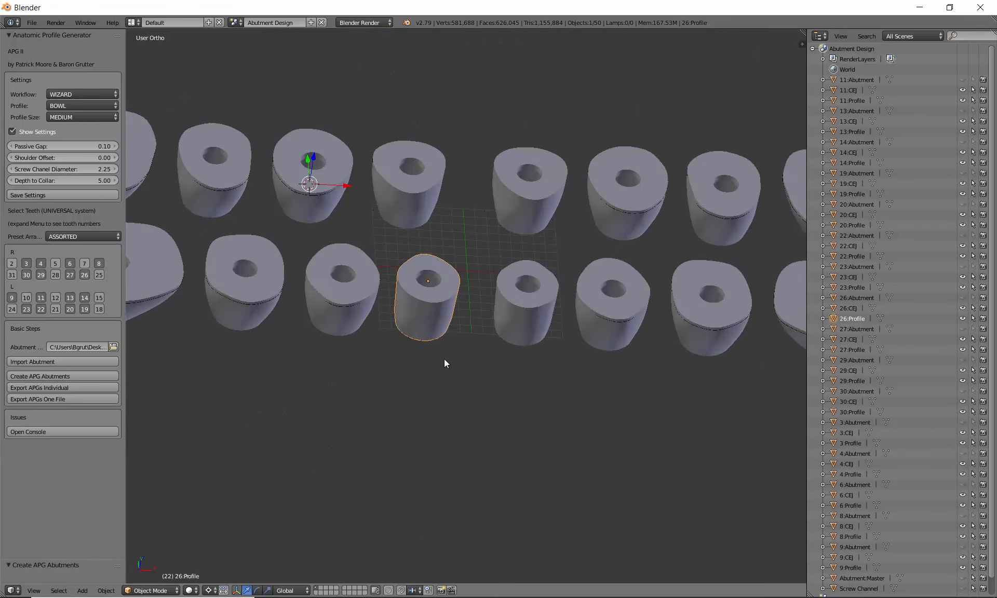
pyautogui.moveTo(443, 310); pyautogui.dragTo(425, 273, button='middle')
pyautogui.keyDown('shift'); pyautogui.moveTo(514, 269); pyautogui.dragTo(532, 355, button='middle'); pyautogui.keyUp('shift')
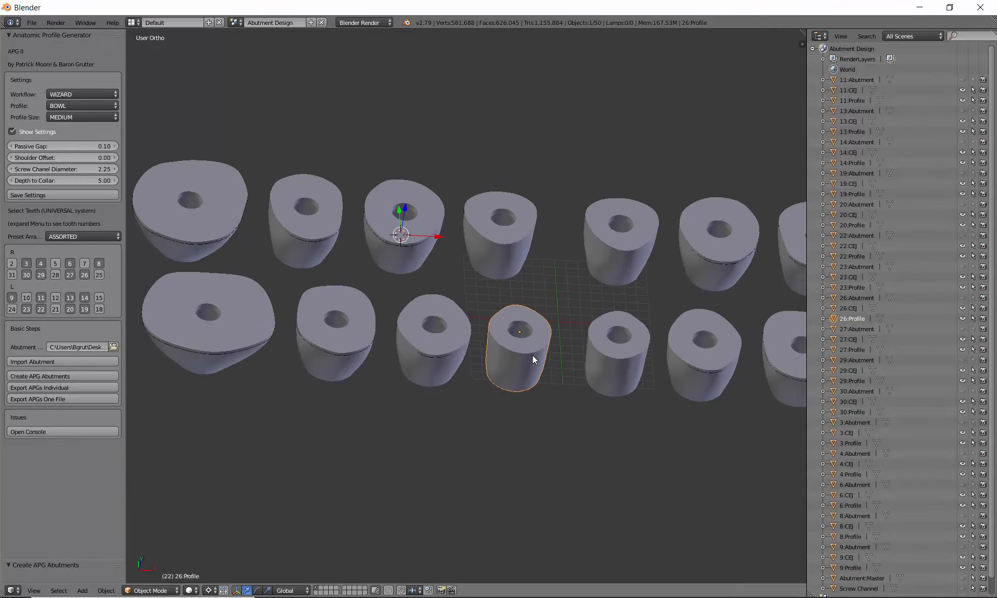
pyautogui.scroll(-3, 531, 360)
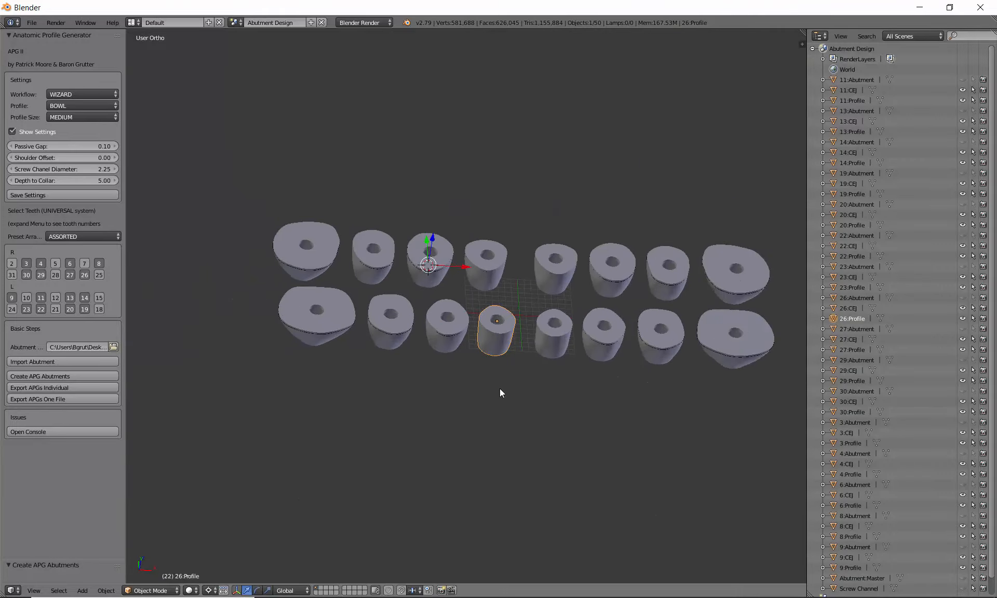
pyautogui.moveTo(501, 411); pyautogui.dragTo(396, 273, button='middle')
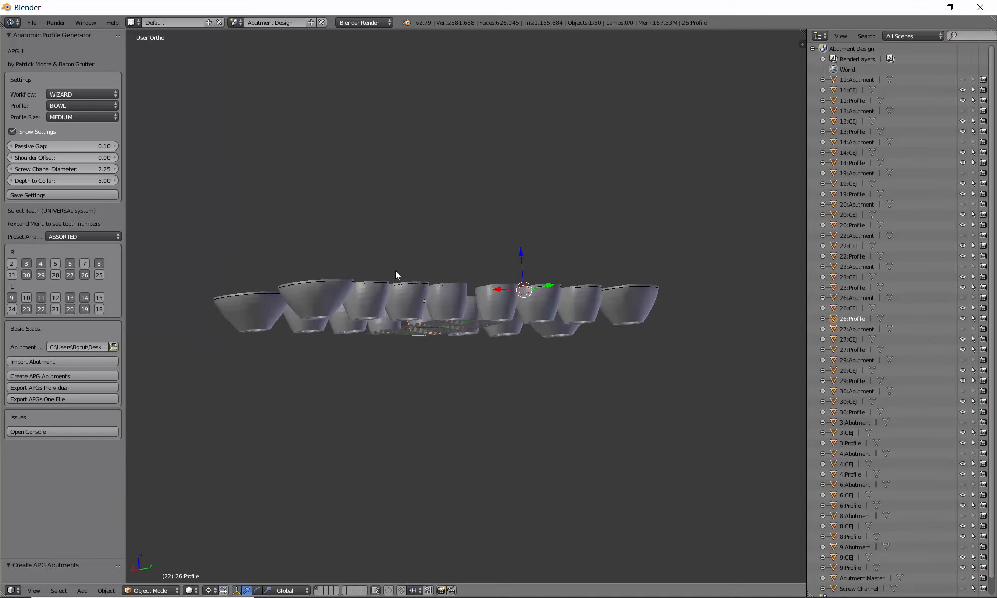
pyautogui.moveTo(574, 279); pyautogui.dragTo(488, 384, button='middle')
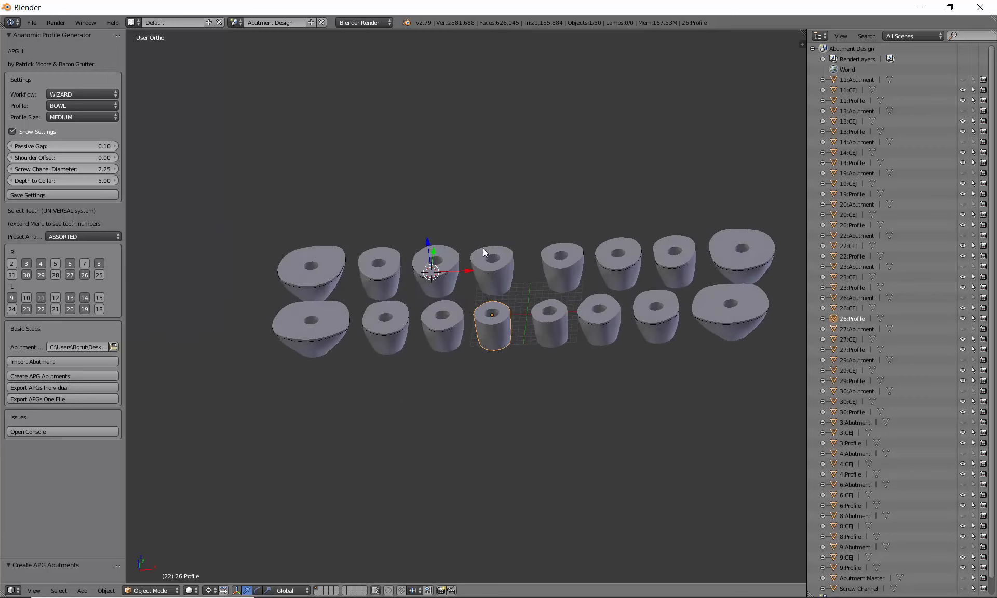
pyautogui.scroll(3, 491, 377)
pyautogui.scroll(-2, 491, 381)
pyautogui.moveTo(445, 393)
pyautogui.mouseDown(button='middle')
pyautogui.moveTo(457, 327)
pyautogui.moveTo(449, 399)
pyautogui.mouseUp(button='middle')
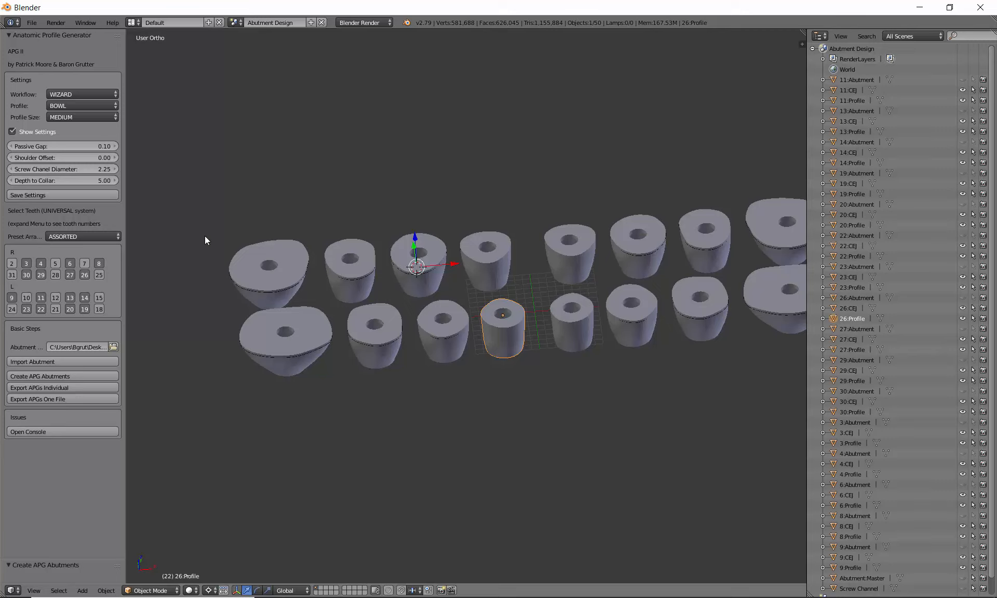
# Step: Start the individual STL export into a new Desktop folder named TestAPGIndividual
pyautogui.click(49, 387)
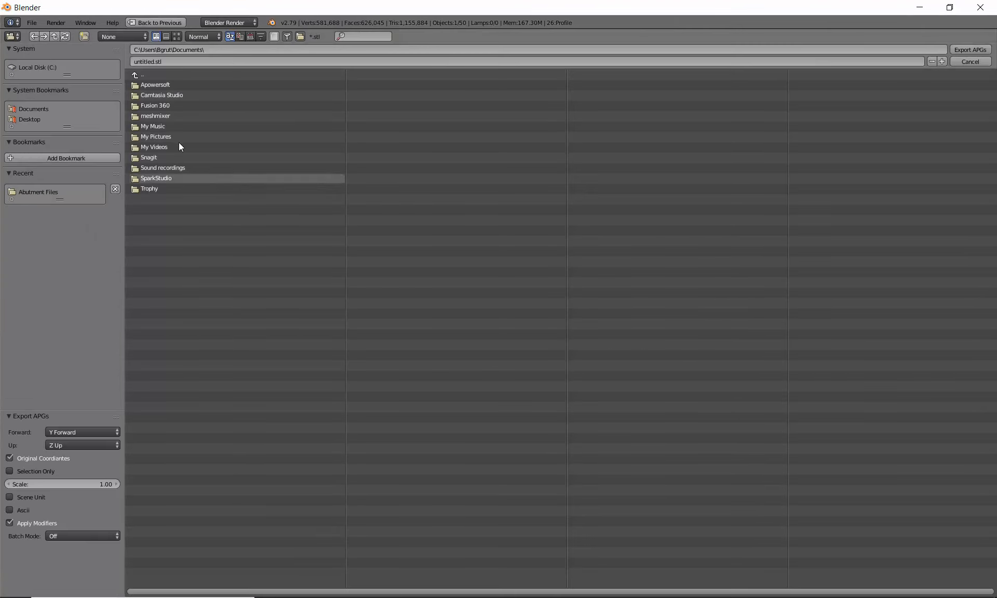
pyautogui.click(34, 119)
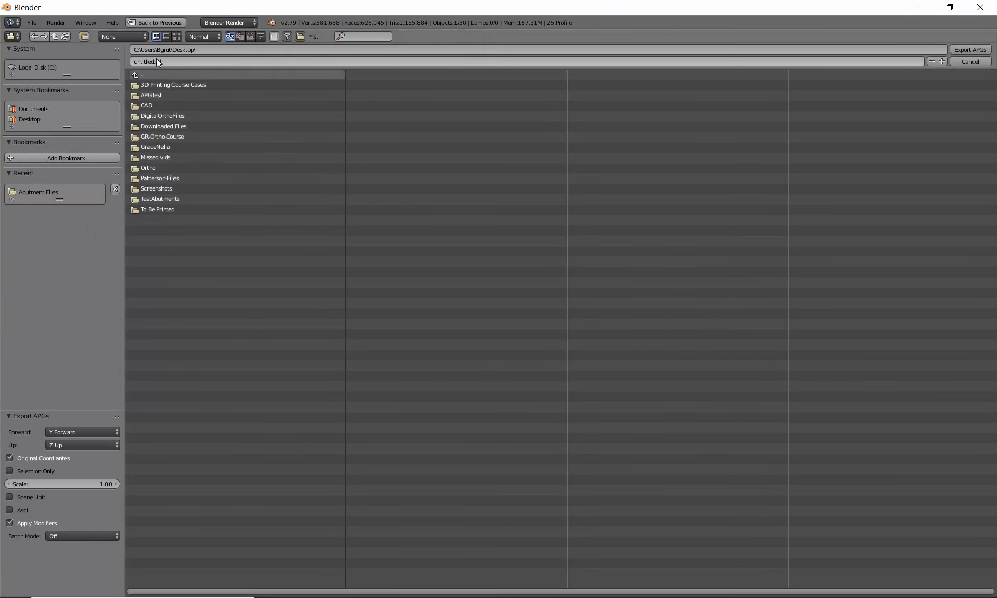
pyautogui.click(85, 36)
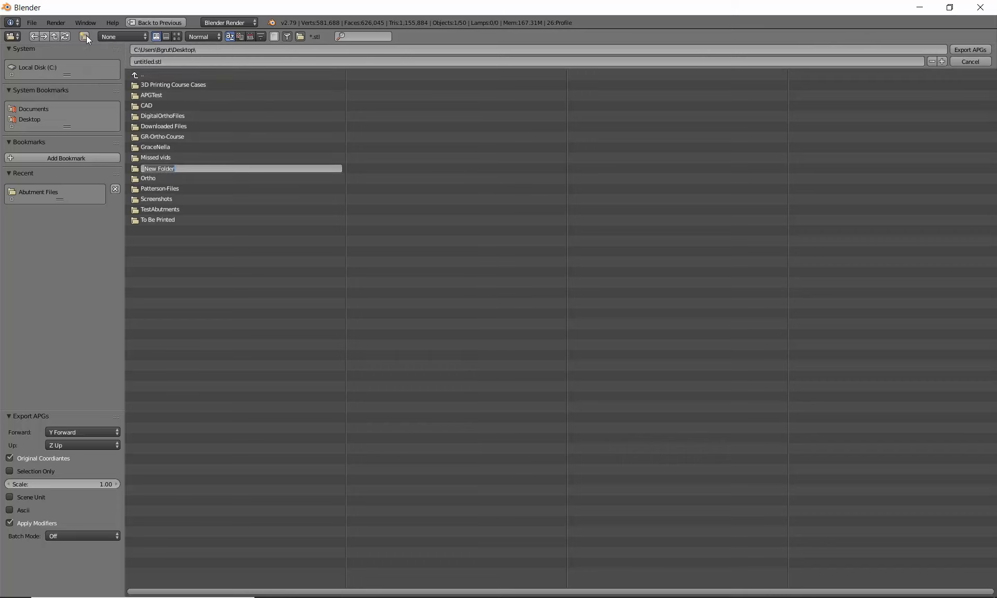
pyautogui.write('TestAPGIndividual')
pyautogui.press('Return')
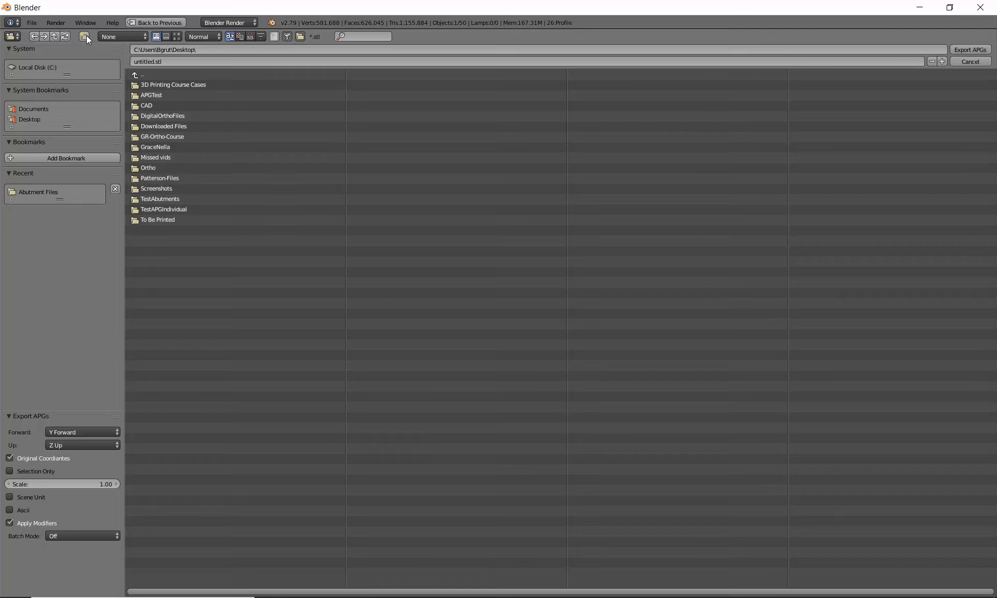
pyautogui.click(158, 207)
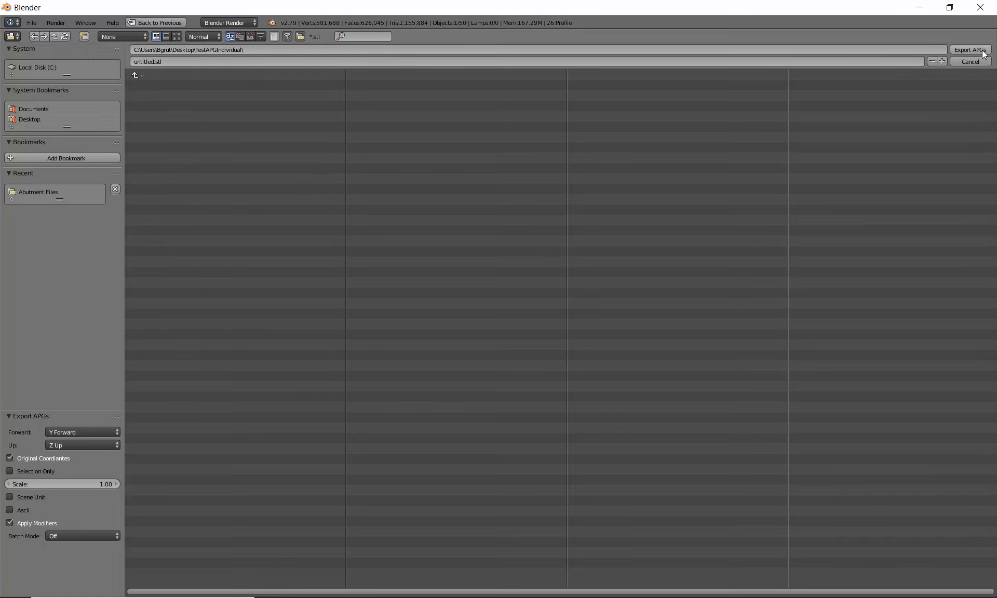
# Step: Name the export 'Max 50' and export each profile as a separate STL
pyautogui.click(148, 61)
pyautogui.write('Max 0')
pyautogui.press('BackSpace')
pyautogui.write('50')
pyautogui.press('Return')
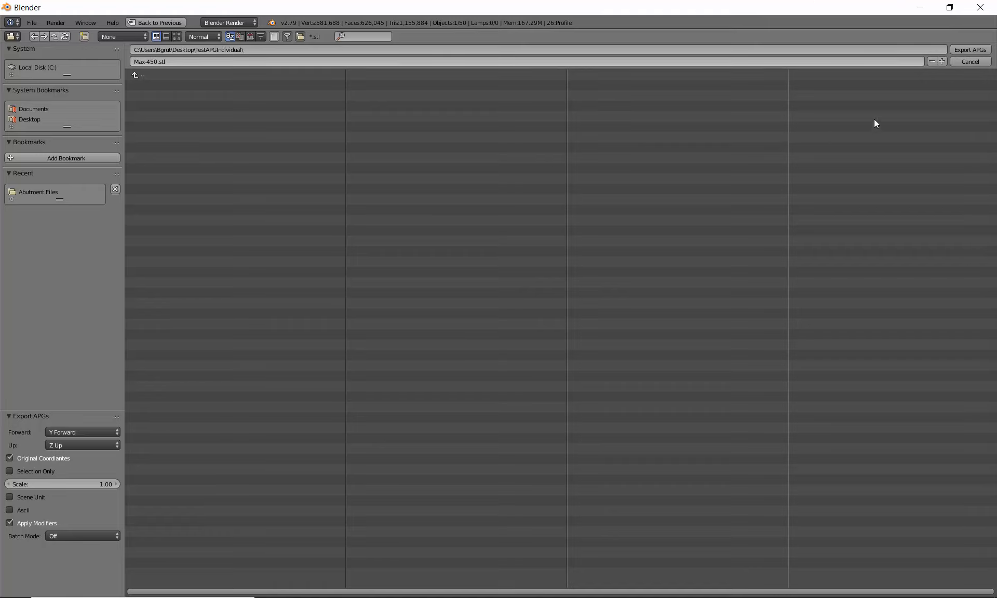
pyautogui.click(957, 47)
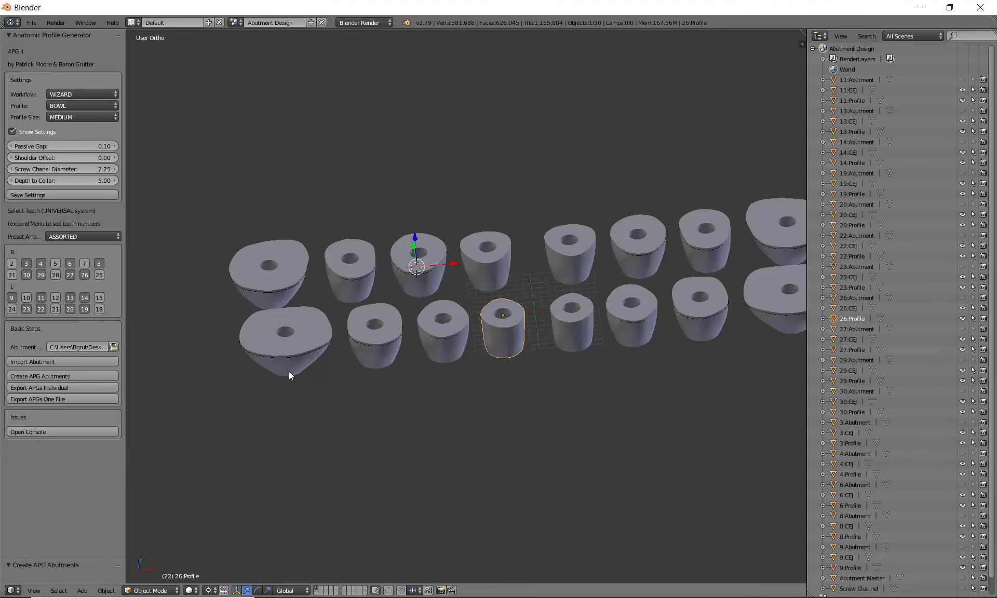
# Step: Check the 16 exported Max-450xx_Profile.stl files in TestAPGIndividual, then return to Blender
pyautogui.click(996, 597)
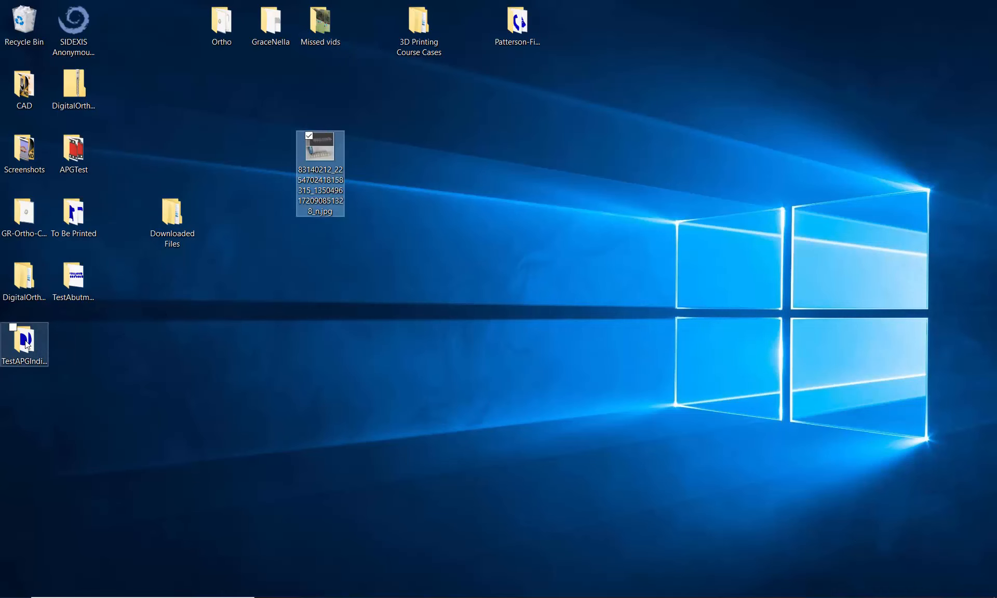
pyautogui.click(27, 344)
pyautogui.doubleClick(27, 344)
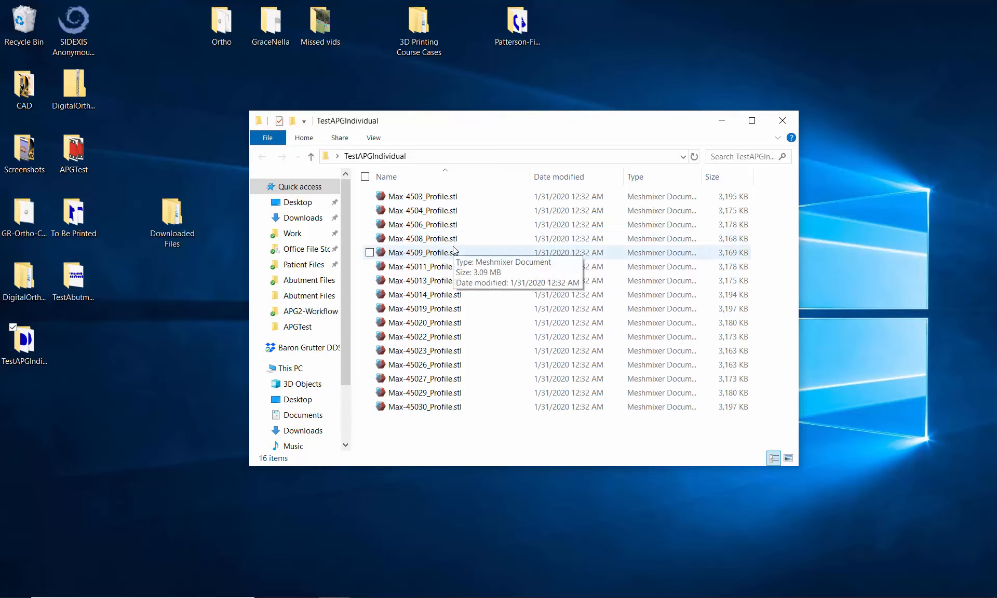
pyautogui.hotkey('alt', 'Tab')
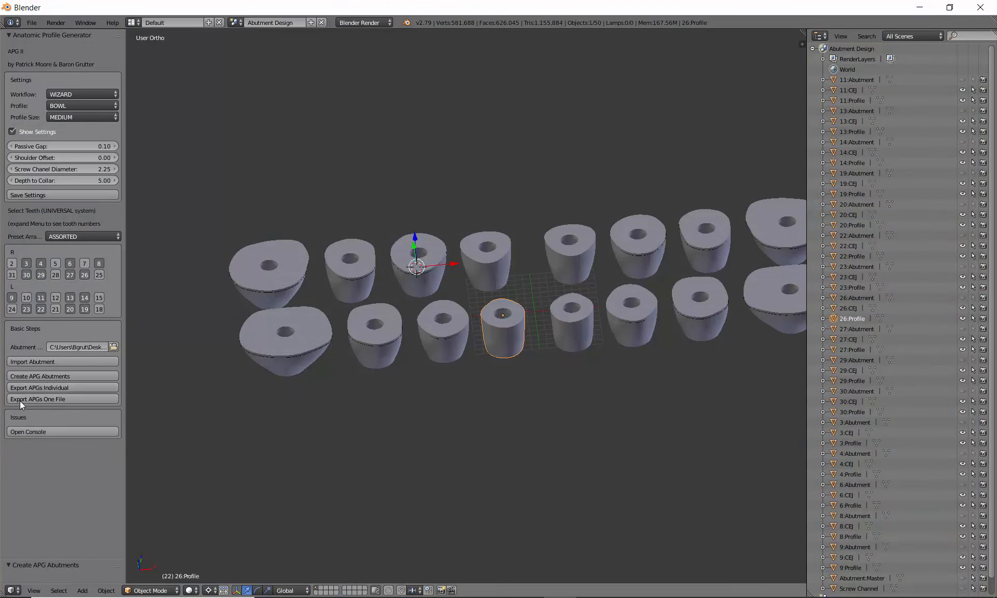
# Step: Export all profiles as a single Max-450_.stl into the TestAPGIndividual folder
pyautogui.click(54, 399)
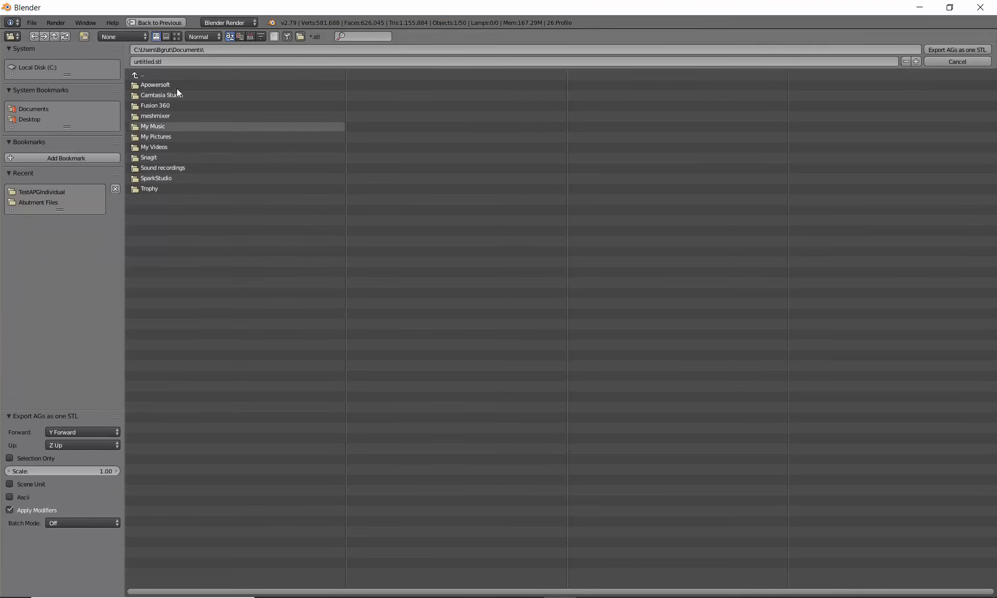
pyautogui.click(34, 191)
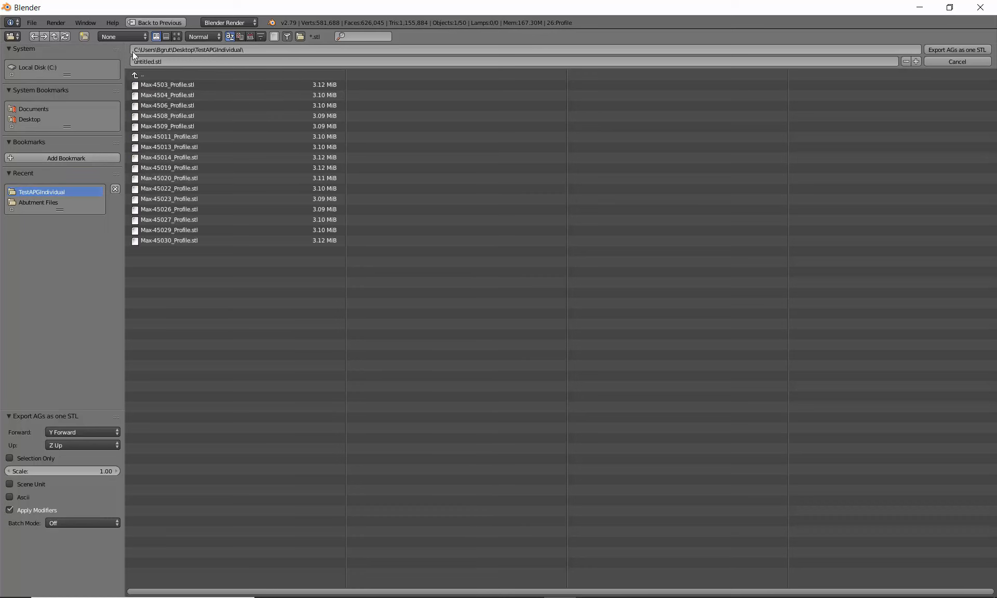
pyautogui.click(136, 62)
pyautogui.press('BackSpace')
pyautogui.click(962, 51)
pyautogui.click(962, 51)
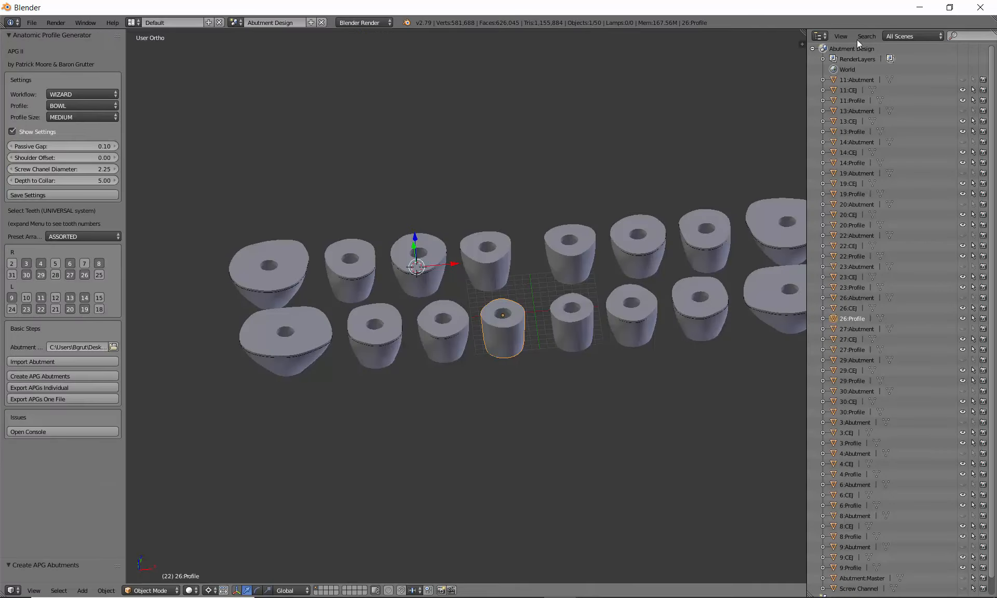
pyautogui.click(920, 7)
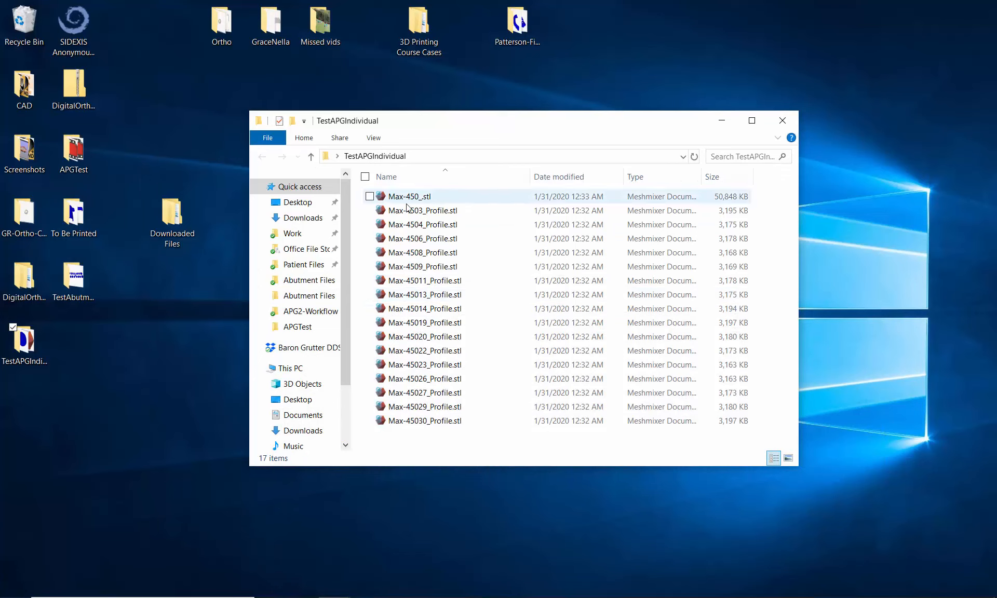
# Step: Open Max-4506_Profile.stl in Meshmixer and dismiss the update connection warning
pyautogui.click(411, 200)
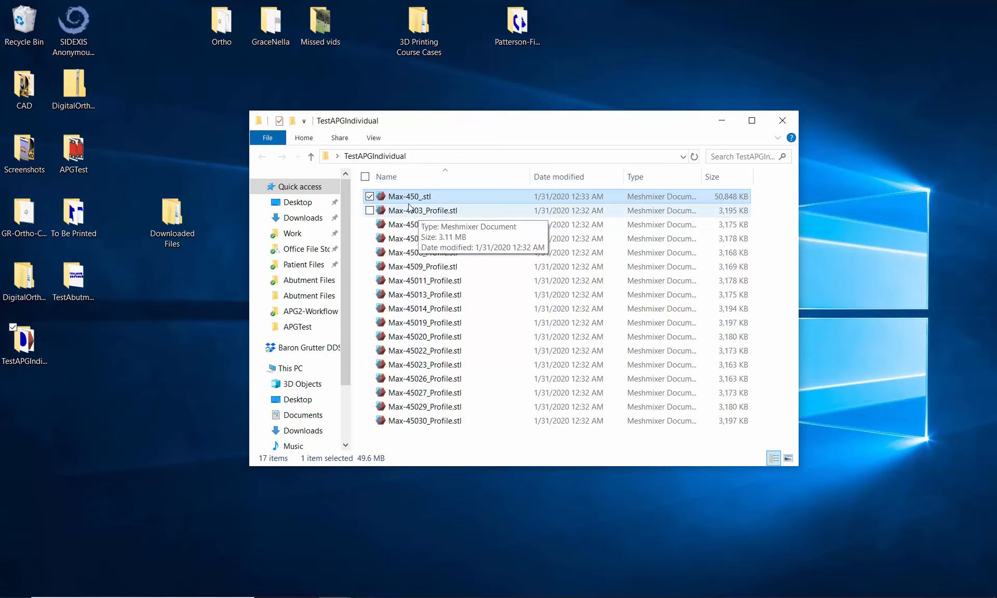
pyautogui.doubleClick(412, 242)
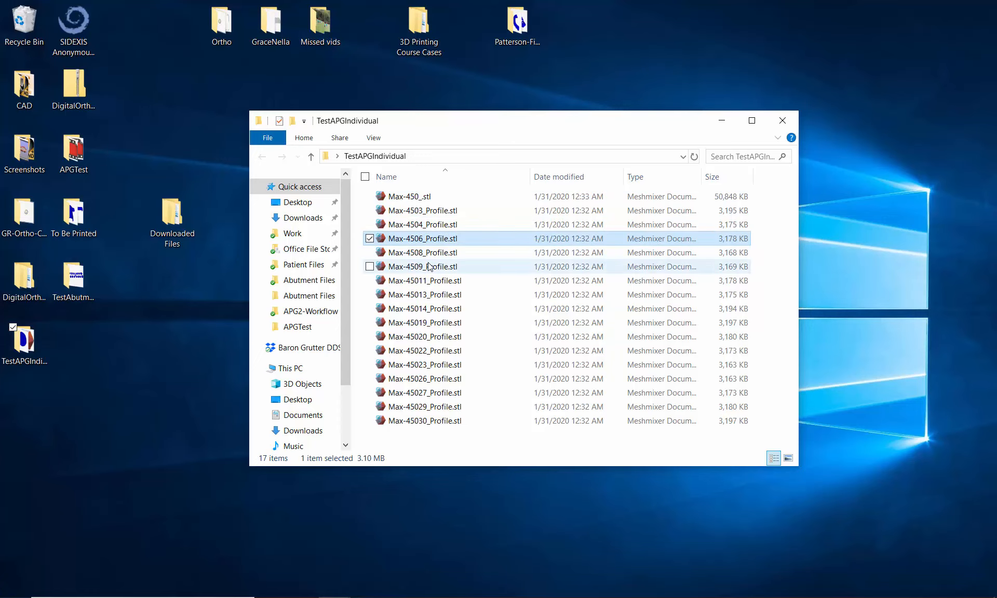
pyautogui.click(582, 308)
# Step: Inspect the single profile's underside, then close it and open the combined Max-450_.stl
pyautogui.moveTo(546, 248); pyautogui.dragTo(536, 335, button='right')
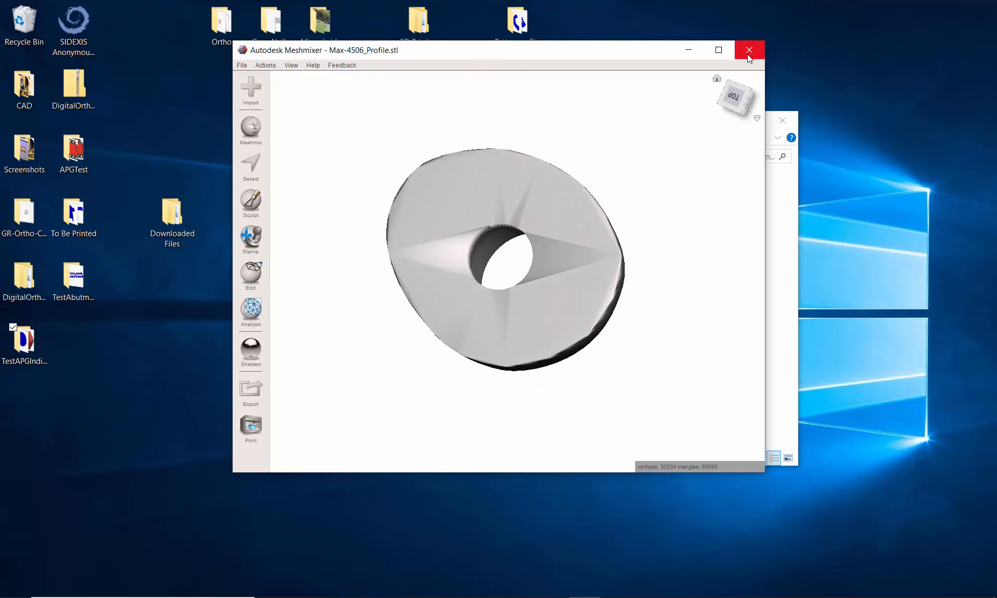
pyautogui.click(745, 56)
pyautogui.doubleClick(410, 197)
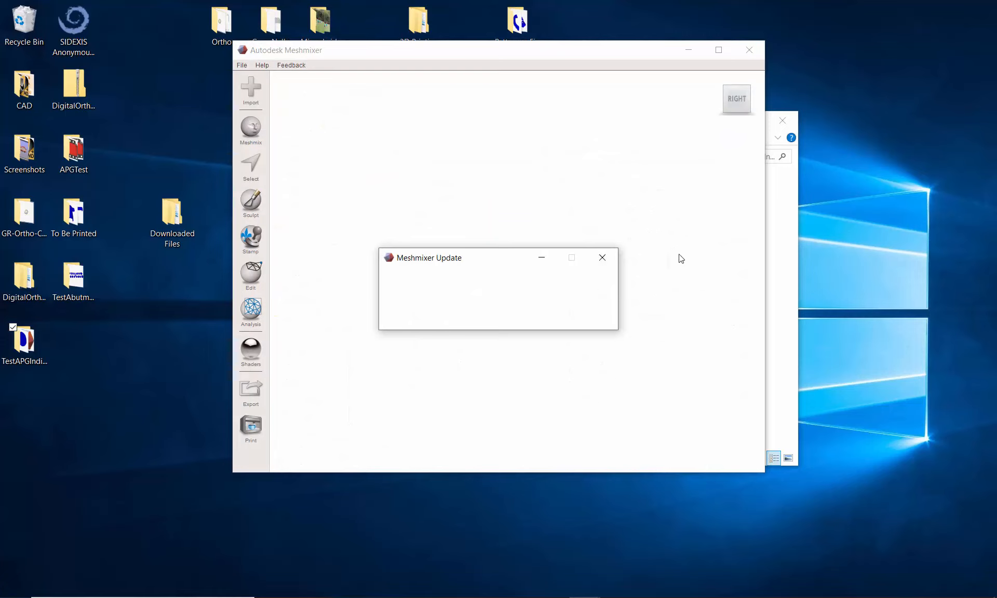
pyautogui.click(603, 258)
# Step: Orbit over the two rows of 16 combined profiles, then return to Blender
pyautogui.moveTo(570, 272); pyautogui.dragTo(528, 356, button='right')
pyautogui.moveTo(526, 216)
pyautogui.mouseDown(button='right')
pyautogui.moveTo(526, 232)
pyautogui.moveTo(528, 215)
pyautogui.mouseUp(button='right')
pyautogui.moveTo(543, 158); pyautogui.dragTo(528, 193, button='right')
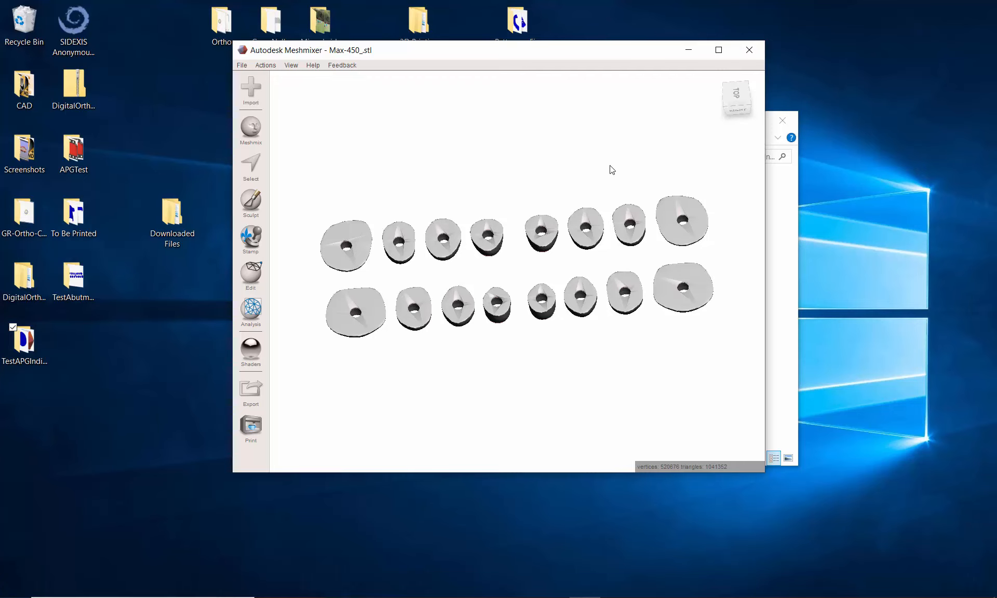
pyautogui.hotkey('alt', 'Tab')
pyautogui.hotkey('alt', 'Tab')
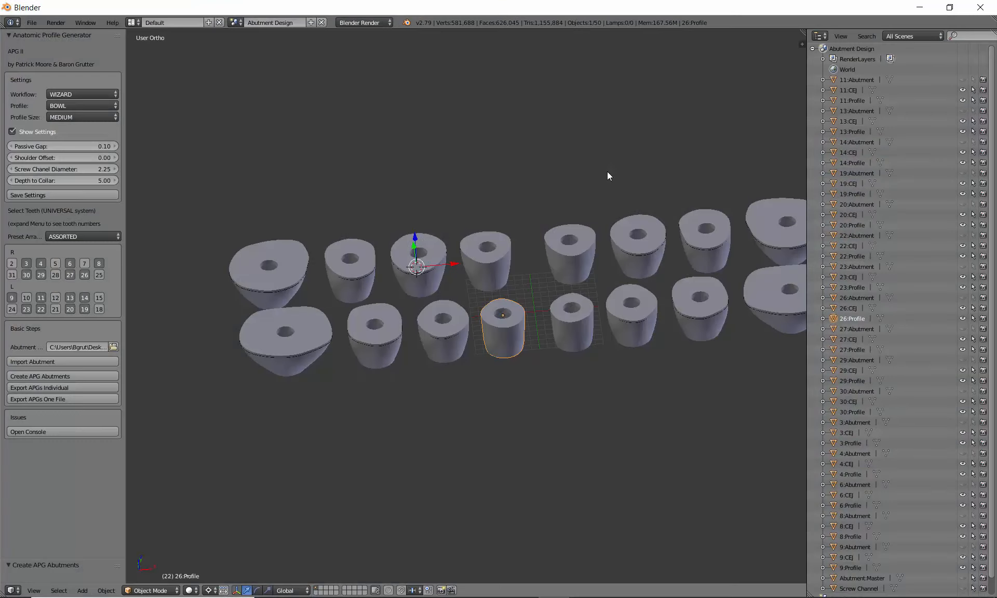
pyautogui.moveTo(608, 172); pyautogui.dragTo(584, 174, button='middle')
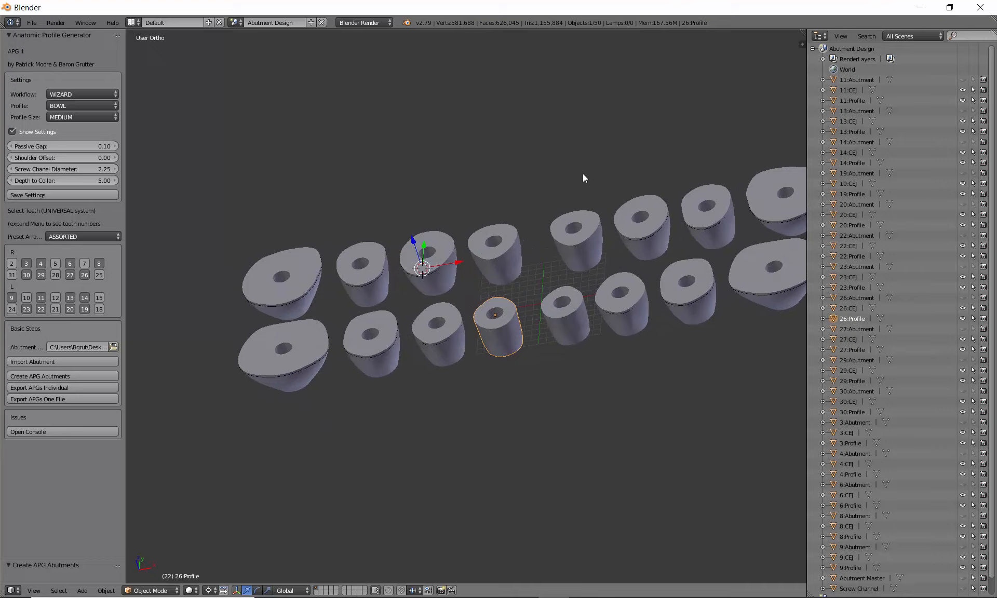